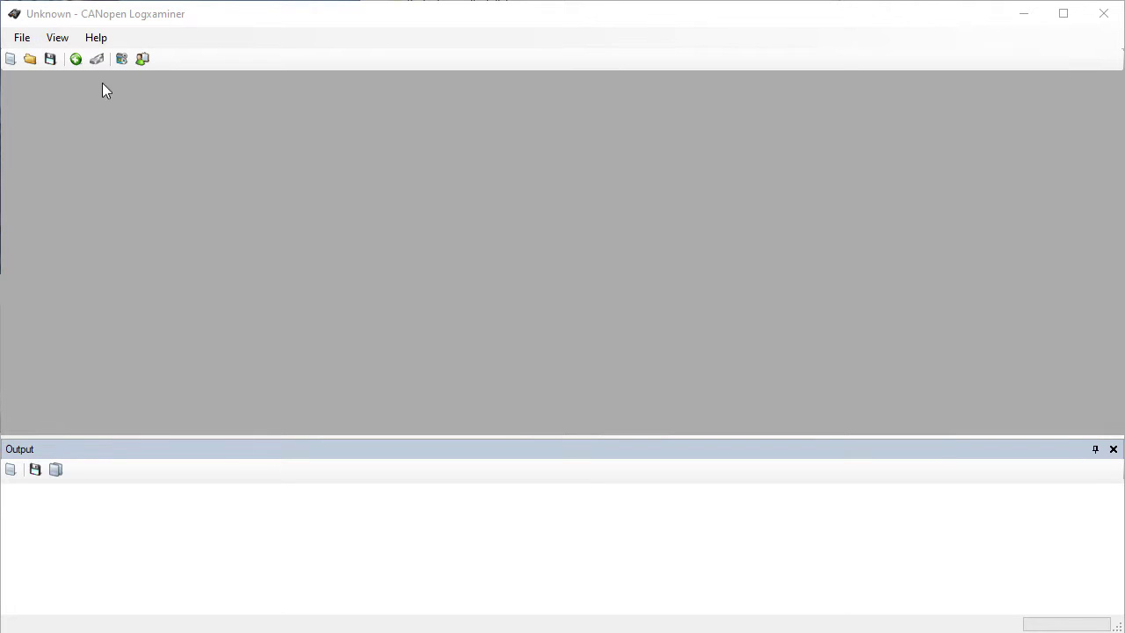
Import the log file LE-Test.csv from the Demo folder and run the analysis on it
{"action": "left_click", "coordinate": [75, 59]}
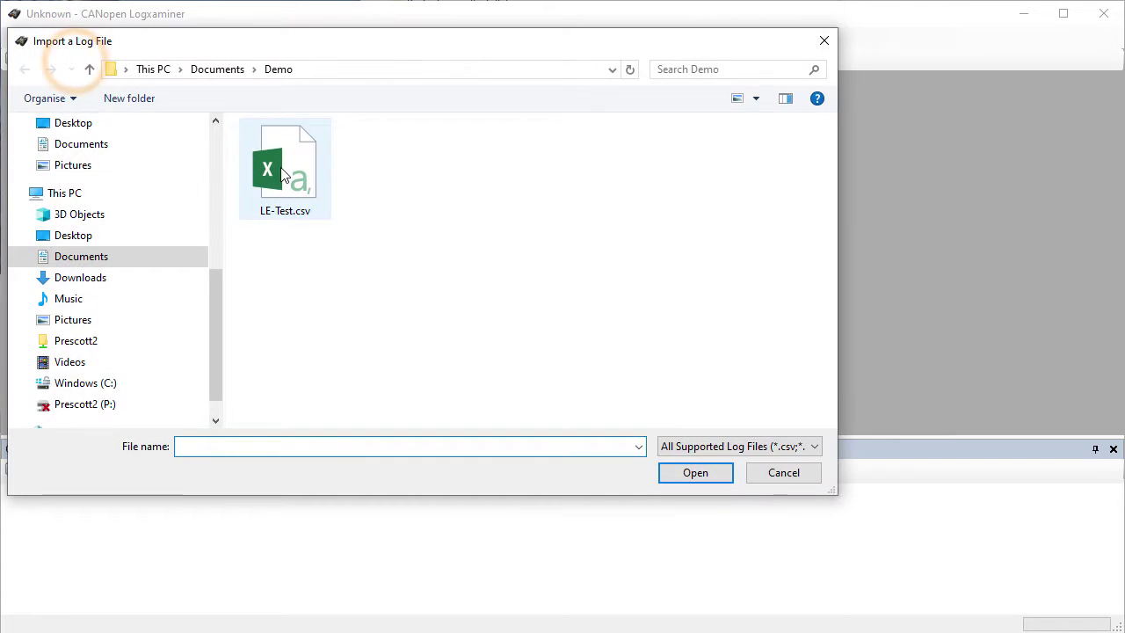
{"action": "double_click", "coordinate": [281, 169]}
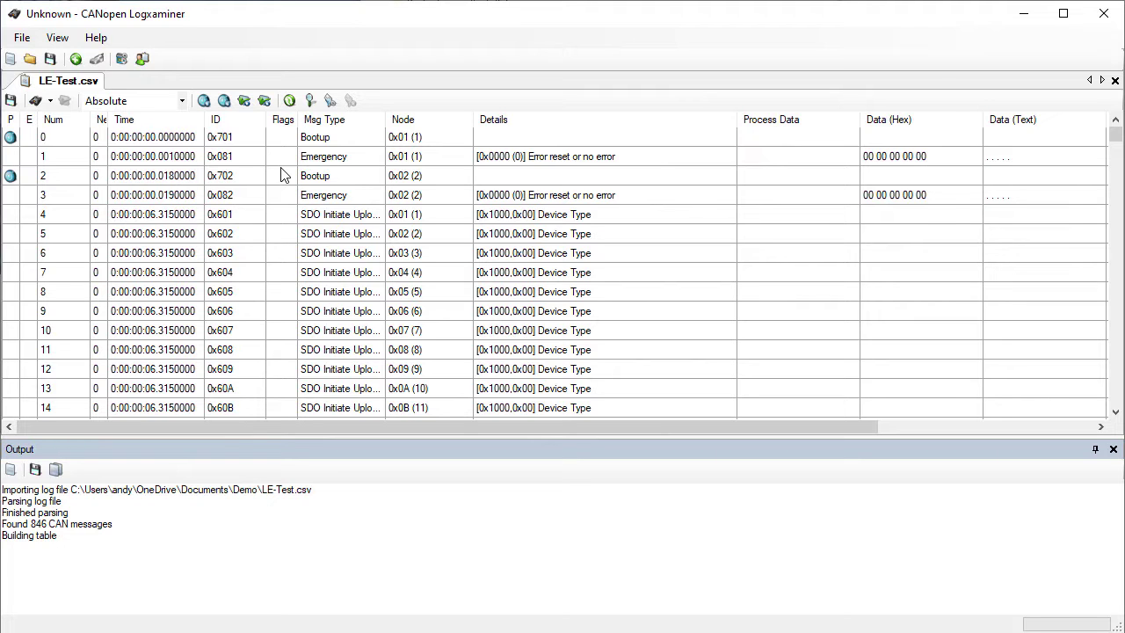
{"action": "left_click", "coordinate": [35, 100]}
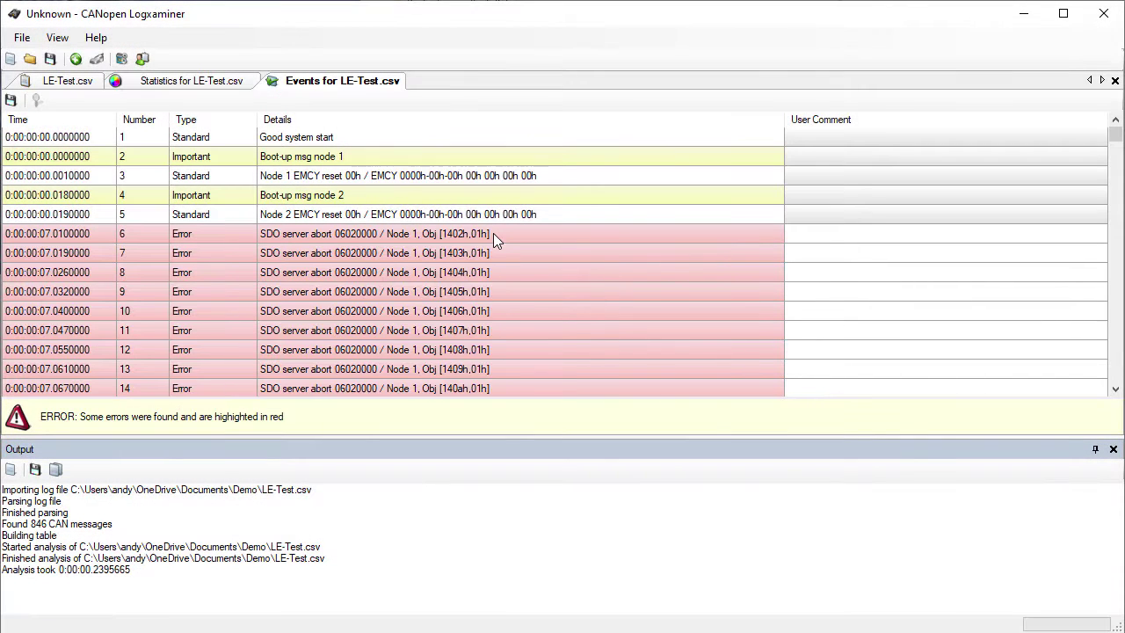
Show the CAN message behind the first SDO server abort error and fit the Details column to its contents
{"action": "left_click", "coordinate": [494, 233]}
{"action": "right_click", "coordinate": [493, 233]}
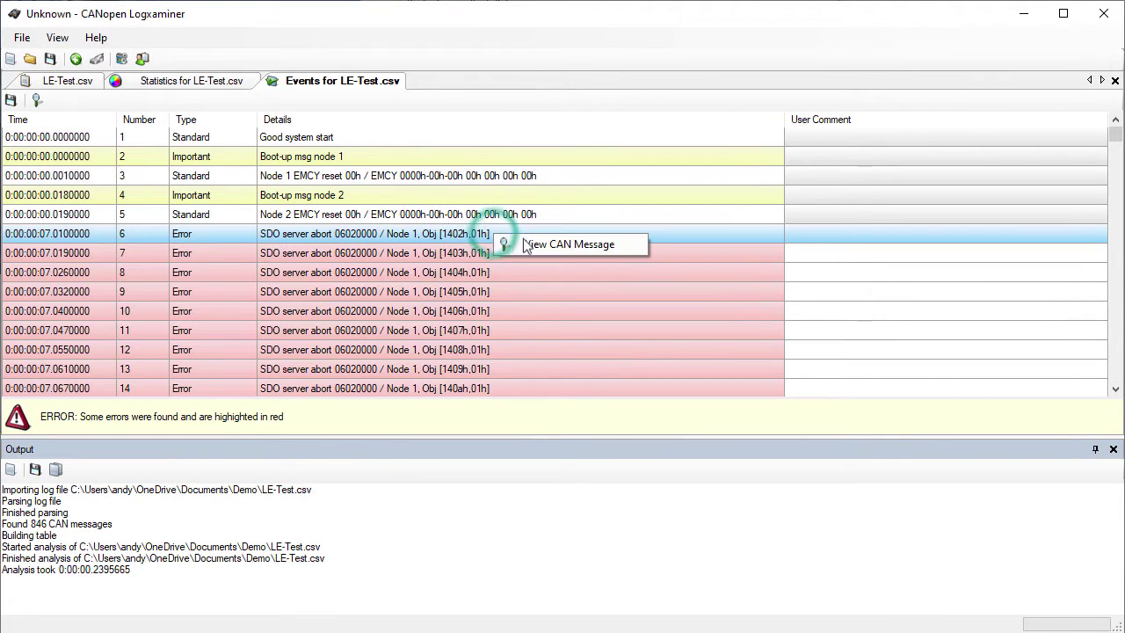
{"action": "left_click", "coordinate": [546, 242]}
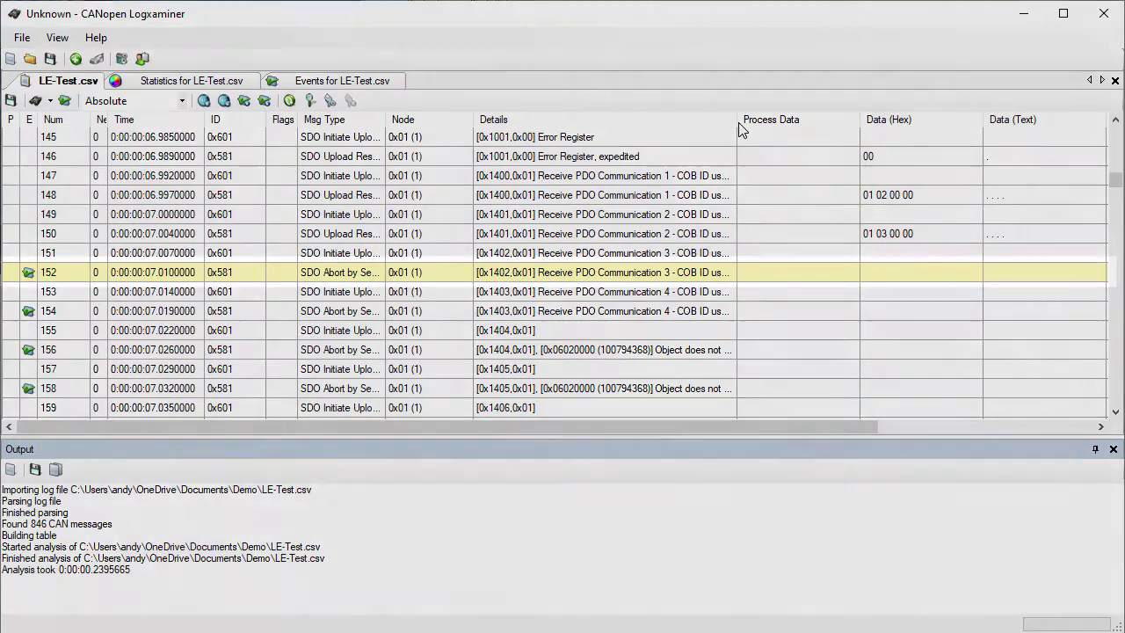
{"action": "left_click", "coordinate": [739, 121]}
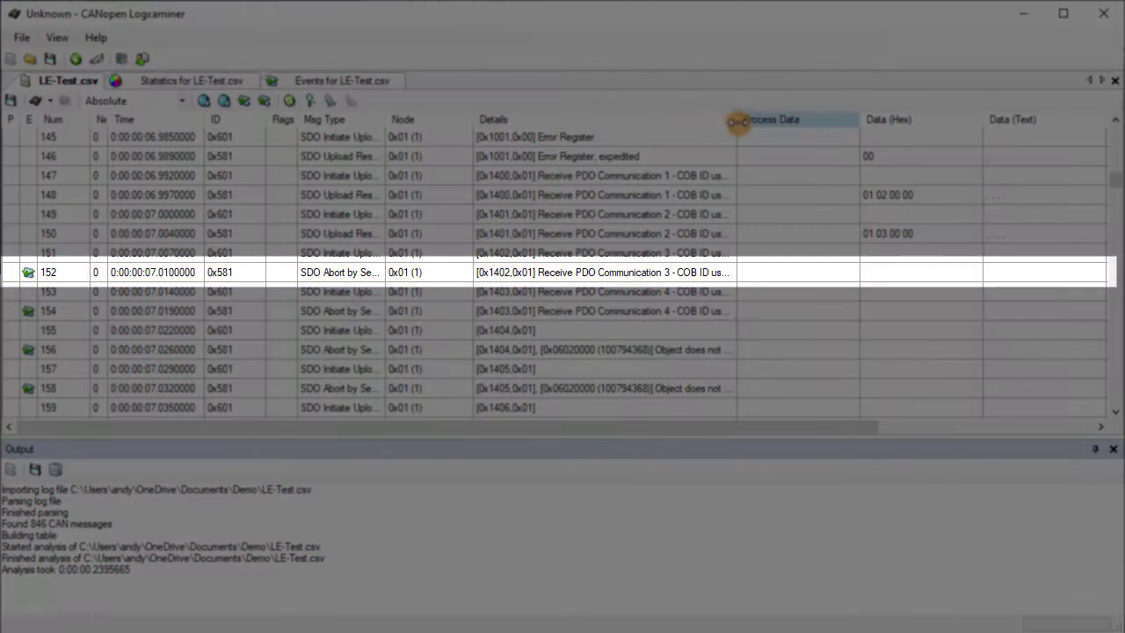
{"action": "double_click", "coordinate": [739, 122]}
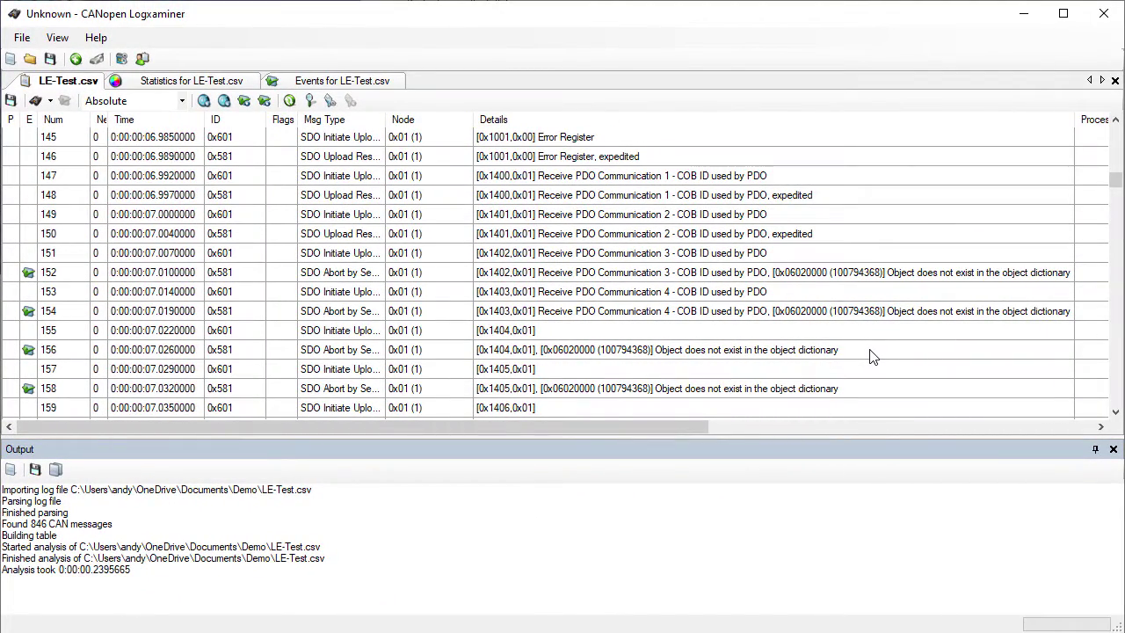
View the event linked to message 152, and show the CAN message behind the "Node 1 set HB tim 1000" event
{"action": "right_click", "coordinate": [174, 274]}
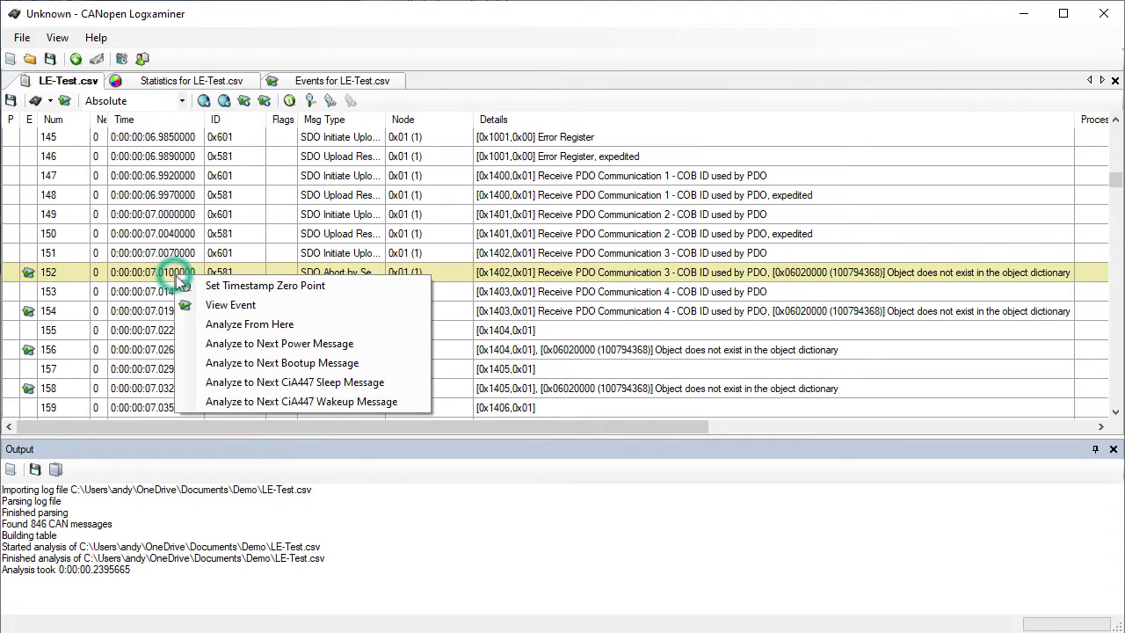
{"action": "left_click", "coordinate": [231, 305]}
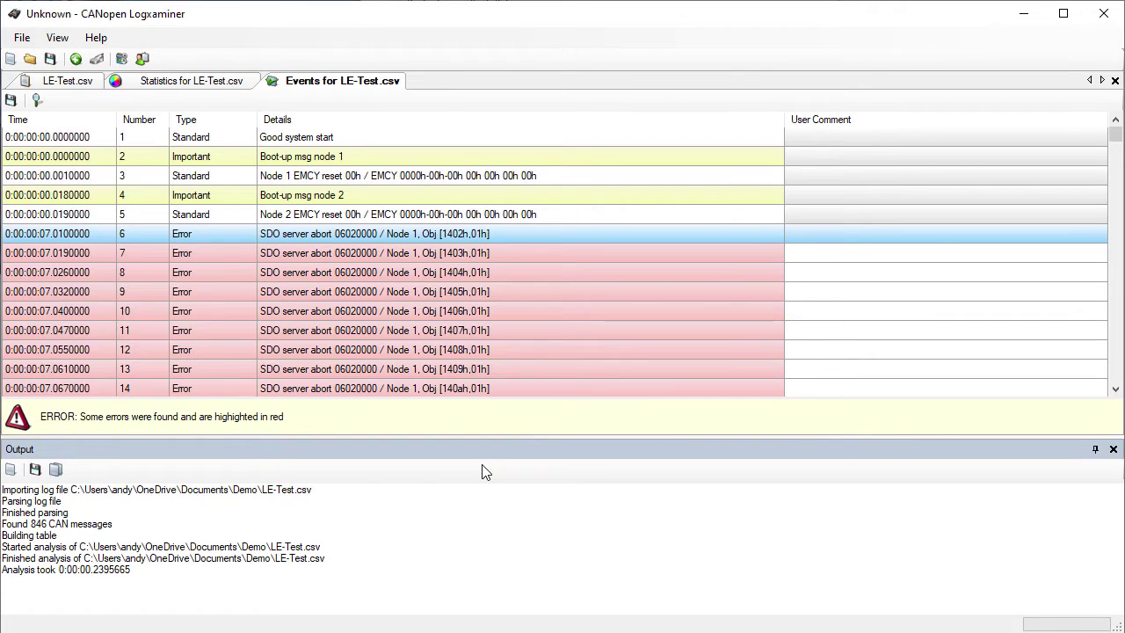
{"action": "scroll", "coordinate": [468, 305], "scroll_direction": "down", "scroll_amount": 3}
{"action": "scroll", "coordinate": [469, 305], "scroll_direction": "down", "scroll_amount": 20}
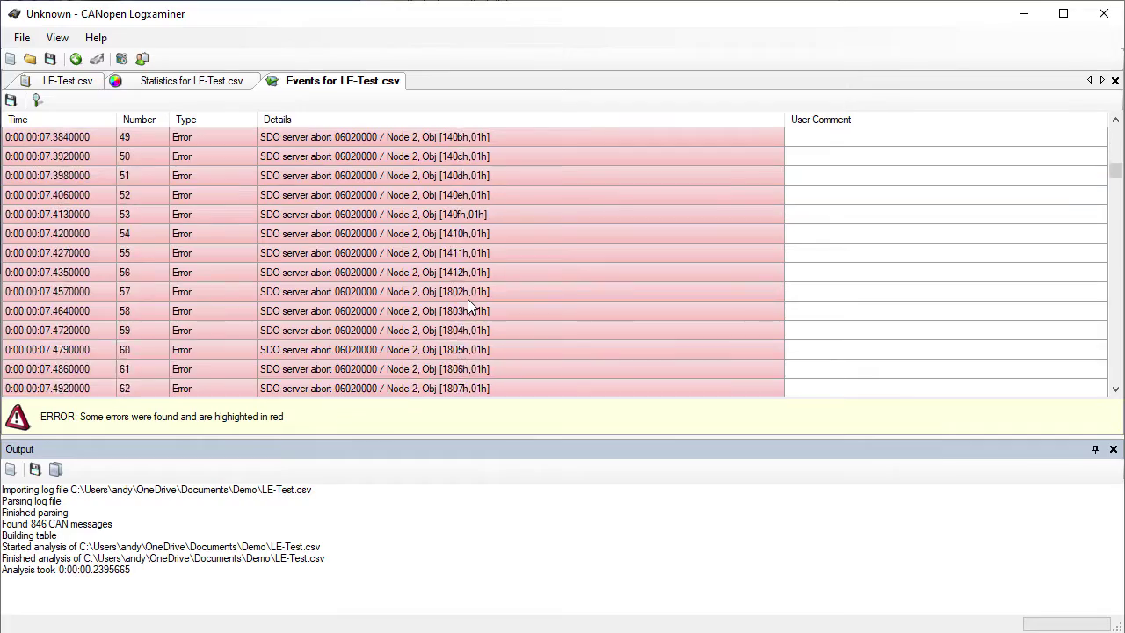
{"action": "scroll", "coordinate": [468, 303], "scroll_direction": "up", "scroll_amount": 13}
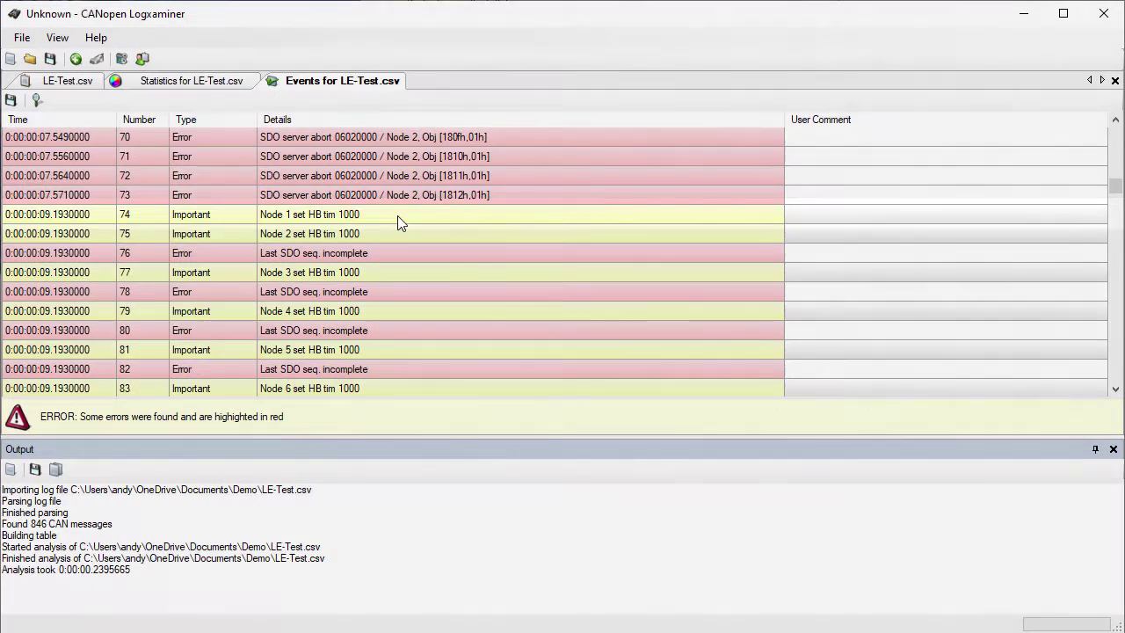
{"action": "right_click", "coordinate": [398, 219]}
{"action": "left_click", "coordinate": [448, 228]}
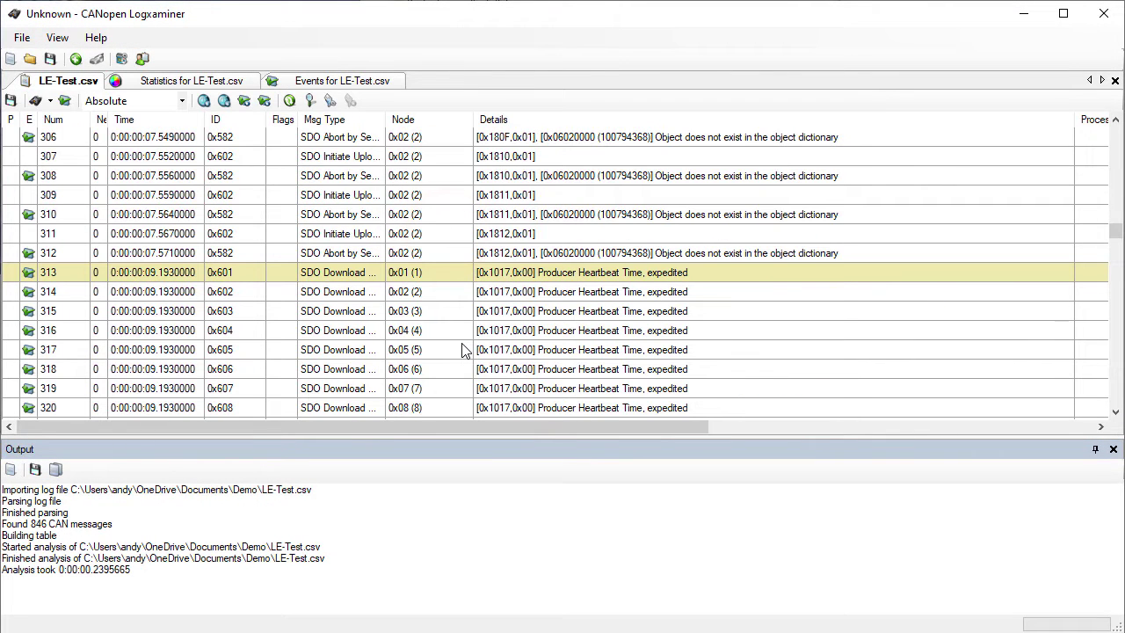
Show the CAN message behind the first "NMTmsg to all:OP" event and set it as the timestamp zero point
{"action": "left_click", "coordinate": [342, 80]}
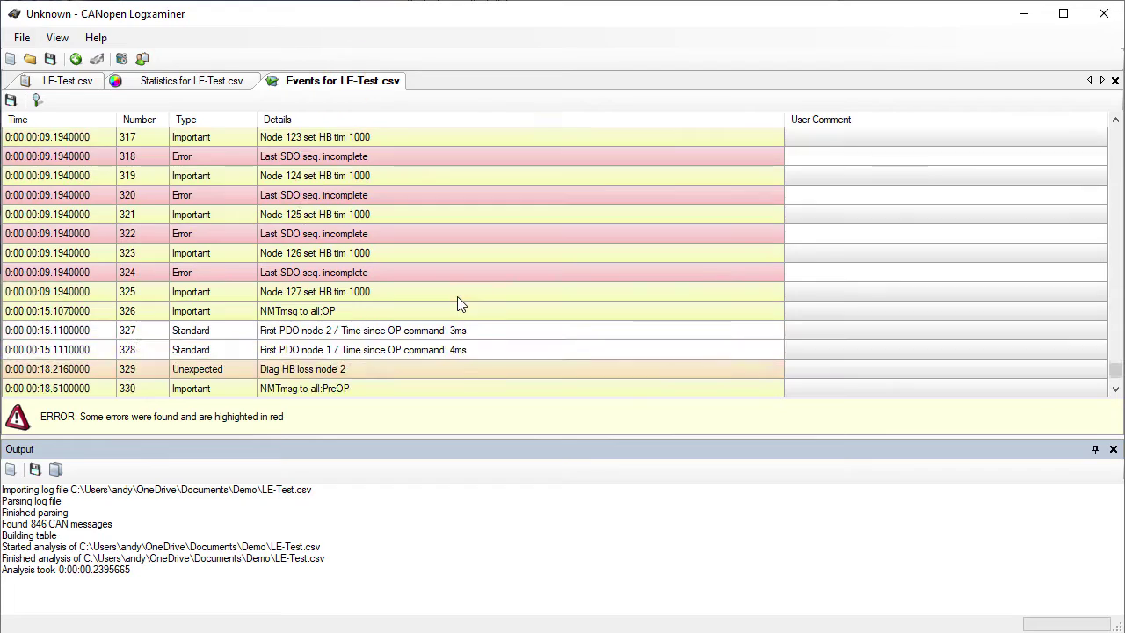
{"action": "scroll", "coordinate": [457, 304], "scroll_direction": "up", "scroll_amount": 4}
{"action": "scroll", "coordinate": [457, 305], "scroll_direction": "down", "scroll_amount": 6}
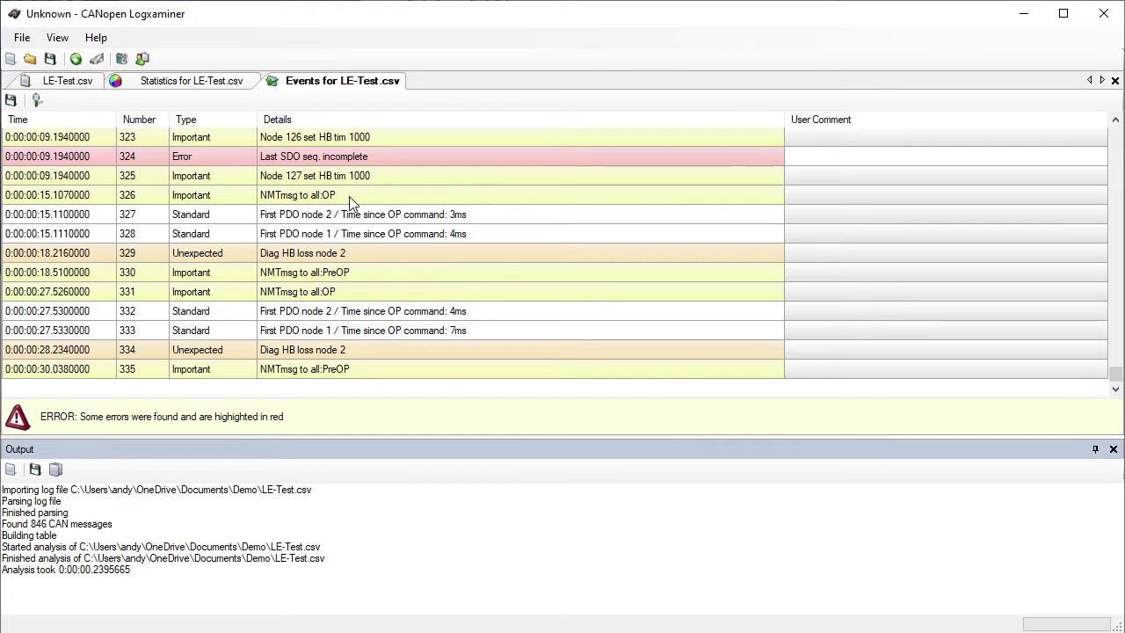
{"action": "right_click", "coordinate": [352, 203]}
{"action": "left_click", "coordinate": [400, 206]}
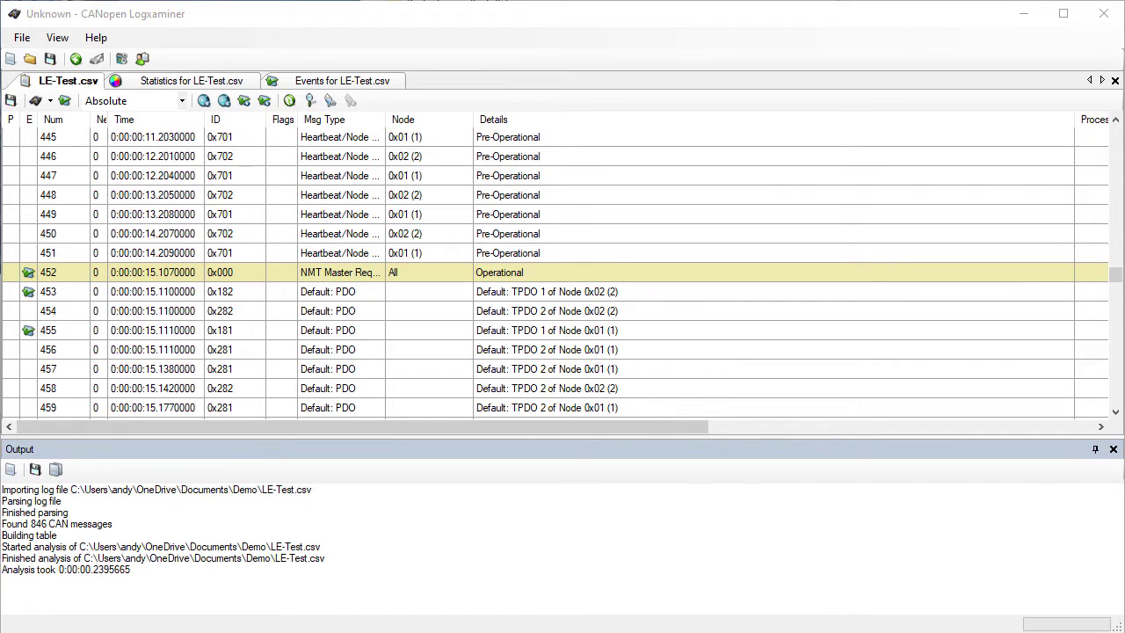
{"action": "right_click", "coordinate": [347, 272]}
{"action": "left_click", "coordinate": [393, 286]}
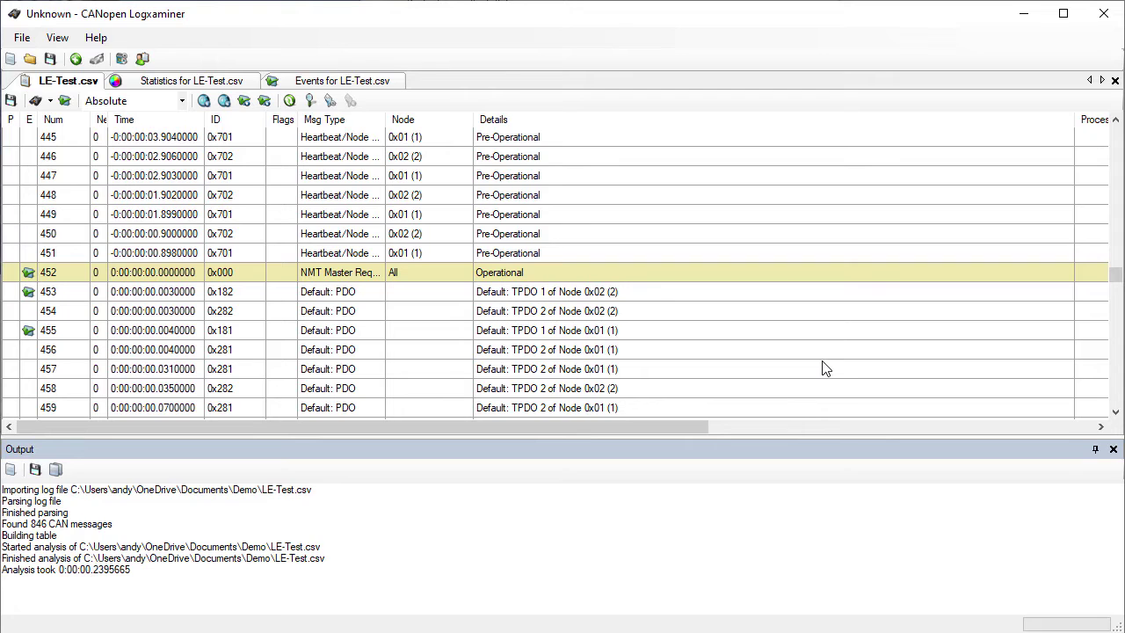
Examine the relative timestamps of the messages between the Operational command and the following Pre-Operational command
{"action": "scroll", "coordinate": [785, 309], "scroll_direction": "down", "scroll_amount": 20}
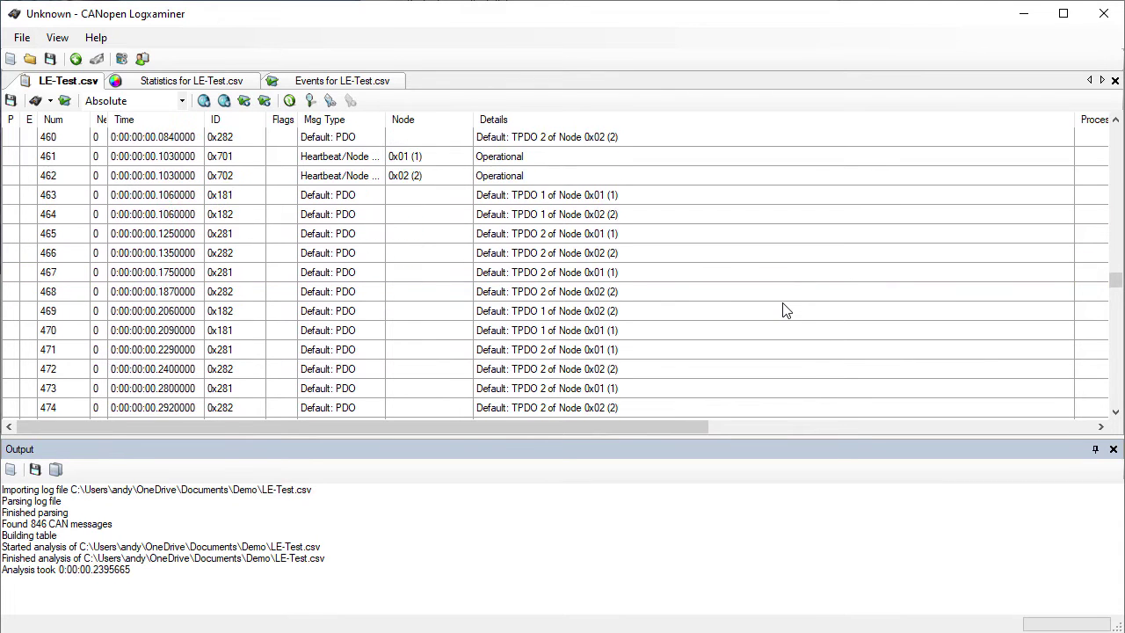
{"action": "scroll", "coordinate": [785, 309], "scroll_direction": "down", "scroll_amount": 20}
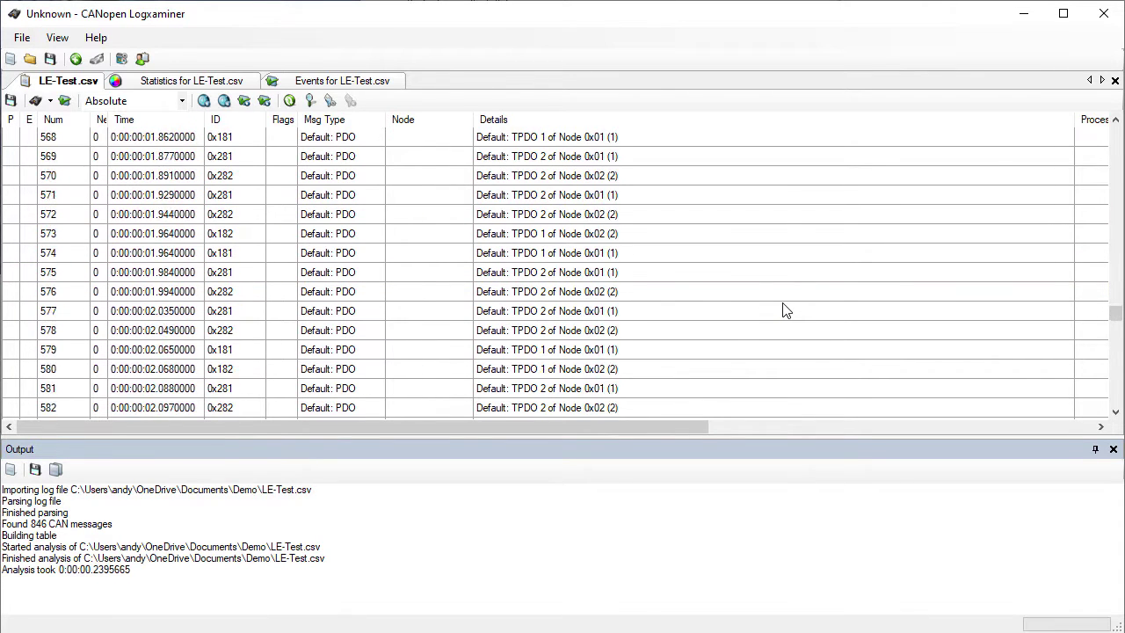
{"action": "scroll", "coordinate": [785, 309], "scroll_direction": "down", "scroll_amount": 15}
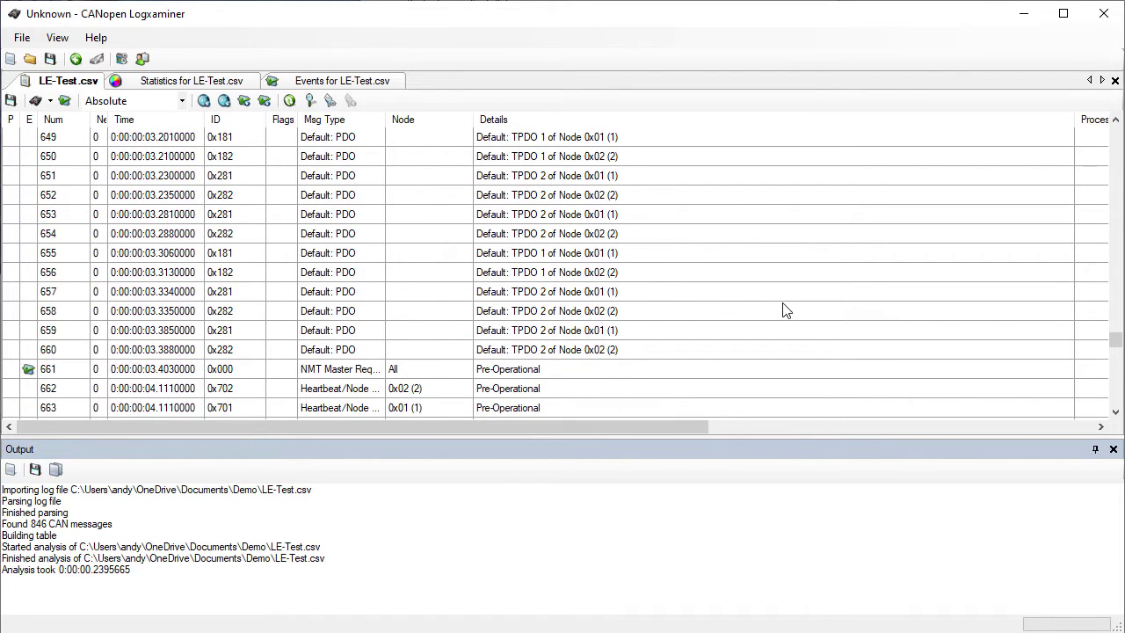
{"action": "scroll", "coordinate": [785, 309], "scroll_direction": "down", "scroll_amount": 1}
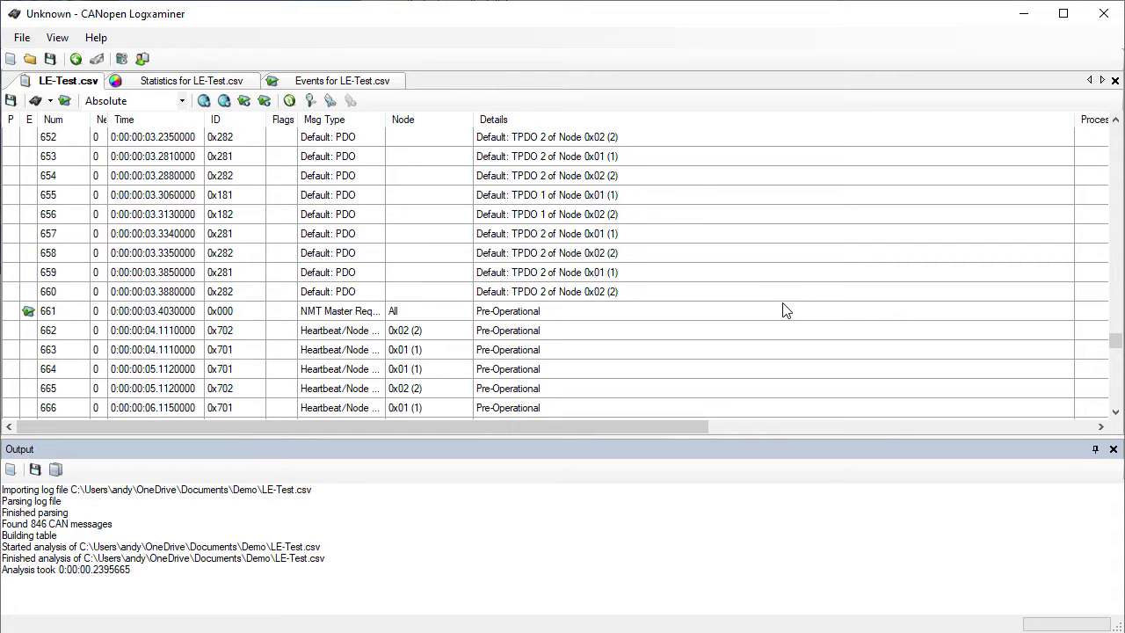
{"action": "scroll", "coordinate": [785, 310], "scroll_direction": "up", "scroll_amount": 20}
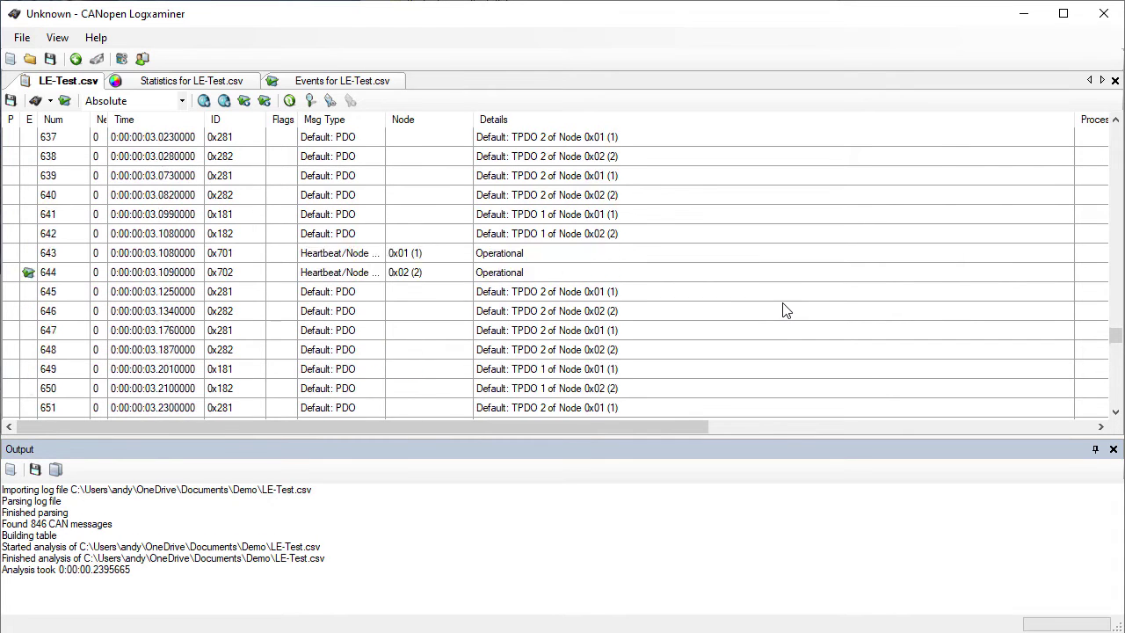
{"action": "scroll", "coordinate": [785, 310], "scroll_direction": "up", "scroll_amount": 20}
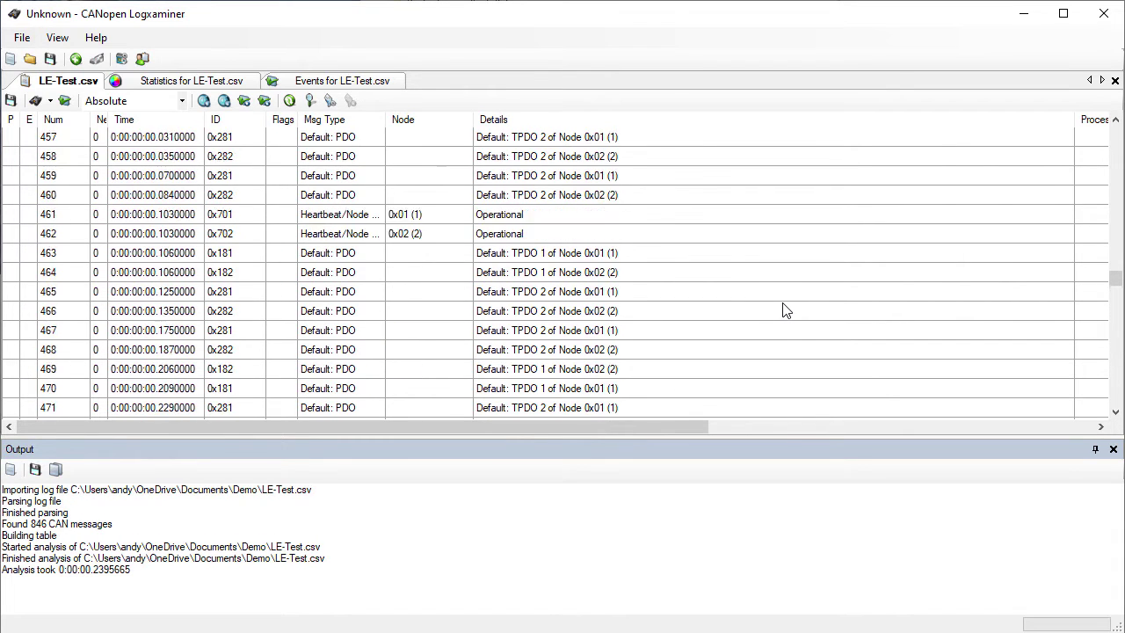
Analyze the log from message 452, the NMT Operational request to all nodes, onwards
{"action": "scroll", "coordinate": [785, 310], "scroll_direction": "down", "scroll_amount": 1}
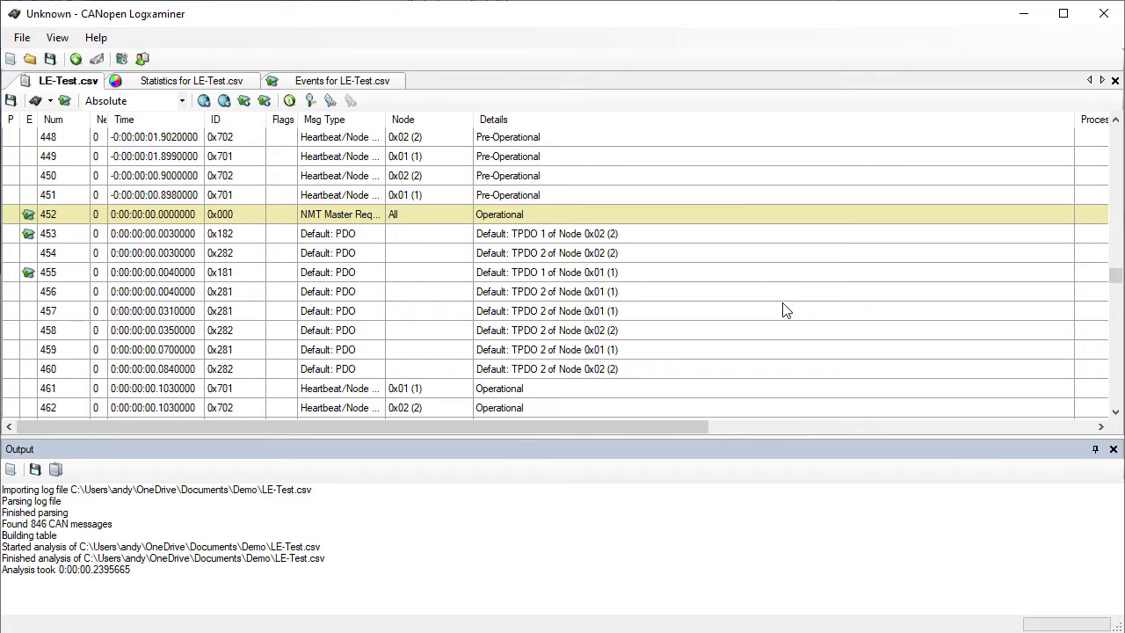
{"action": "right_click", "coordinate": [348, 214]}
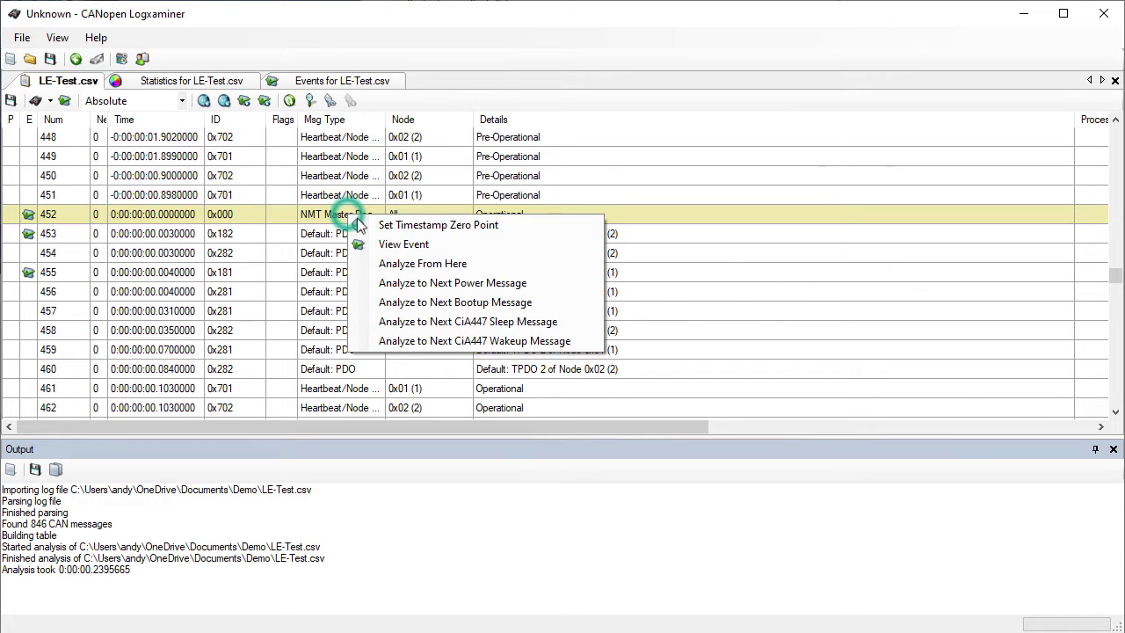
{"action": "left_click", "coordinate": [467, 264]}
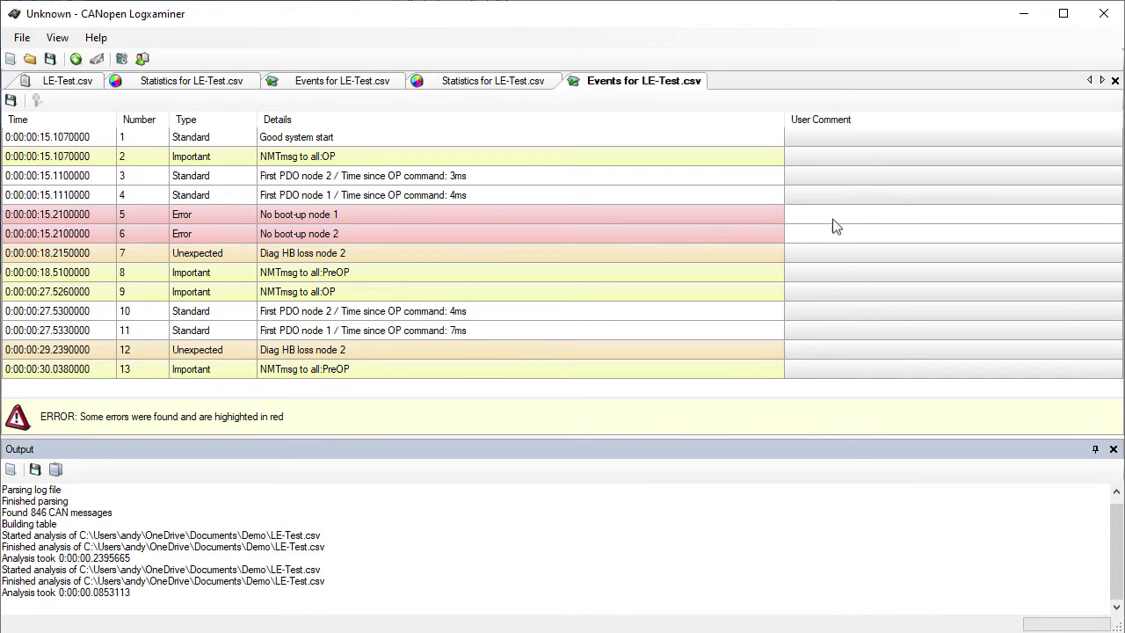
Add the user comment "Partial log file analysis" to both the "No boot-up node 1" and "No boot-up node 2" errors
{"action": "left_click", "coordinate": [893, 216]}
{"action": "type", "text": "Partial"}
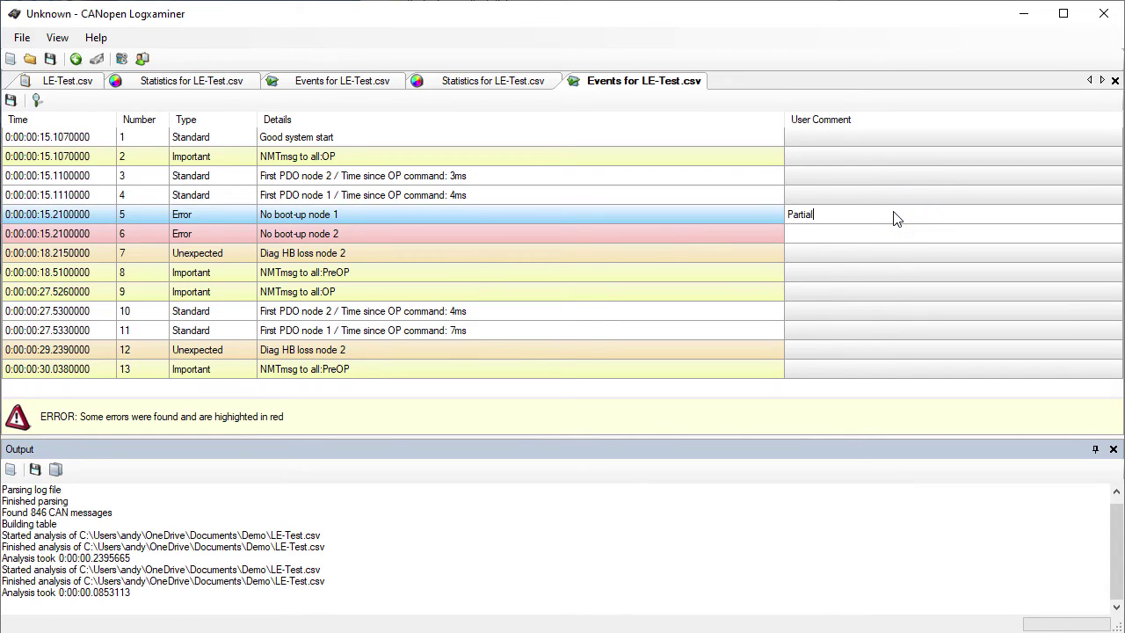
{"action": "type", "text": " log file analysis"}
{"action": "key", "text": "ctrl+a"}
{"action": "key", "text": "ctrl+c"}
{"action": "left_click", "coordinate": [979, 234]}
{"action": "key", "text": "ctrl+v"}
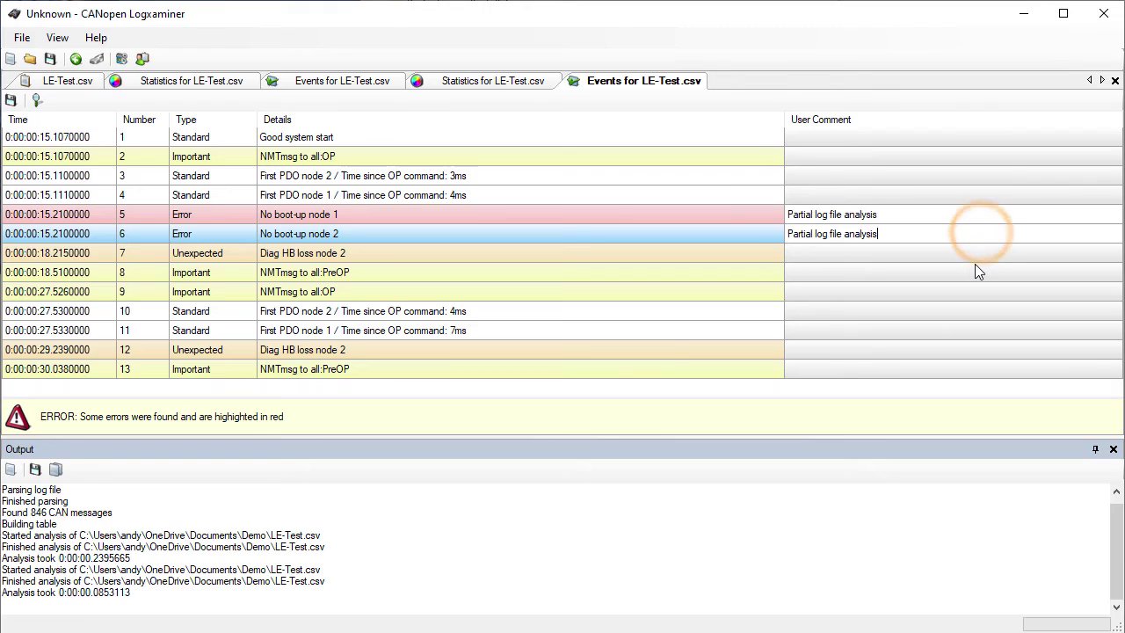
{"action": "key", "text": "Tab"}
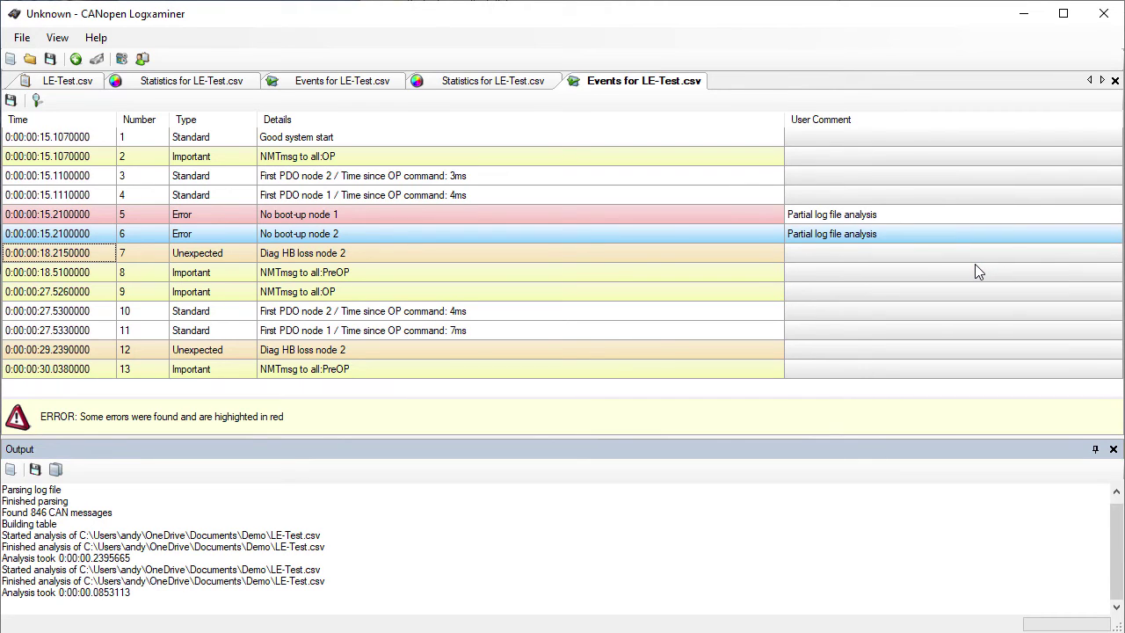
Show the CAN message behind the "No boot-up node 1" error
{"action": "right_click", "coordinate": [231, 215]}
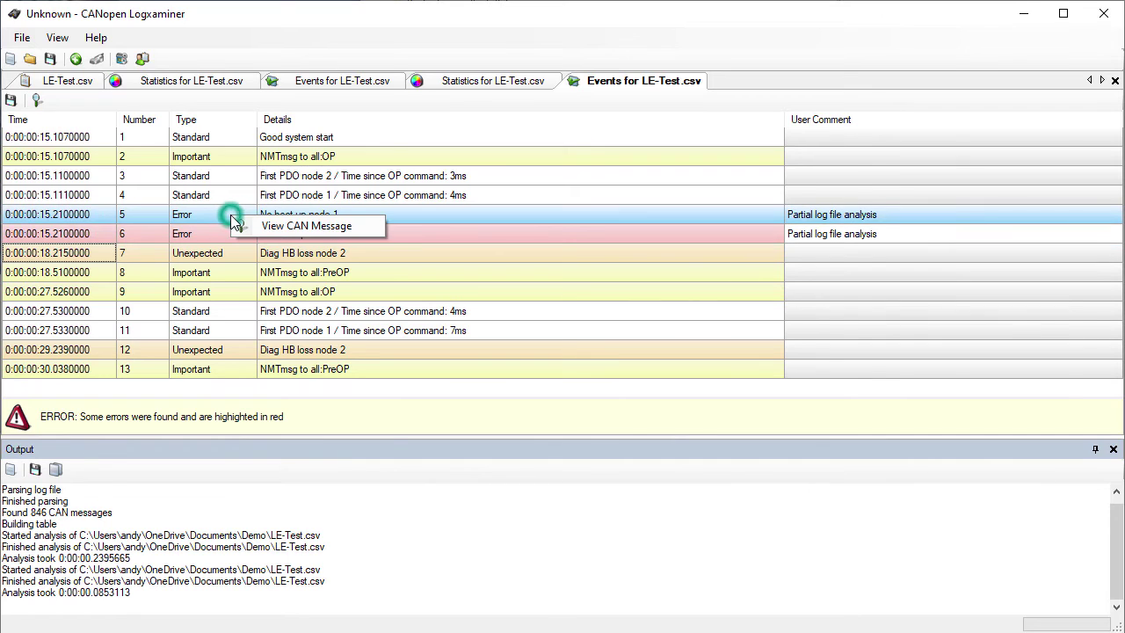
{"action": "left_click", "coordinate": [267, 227]}
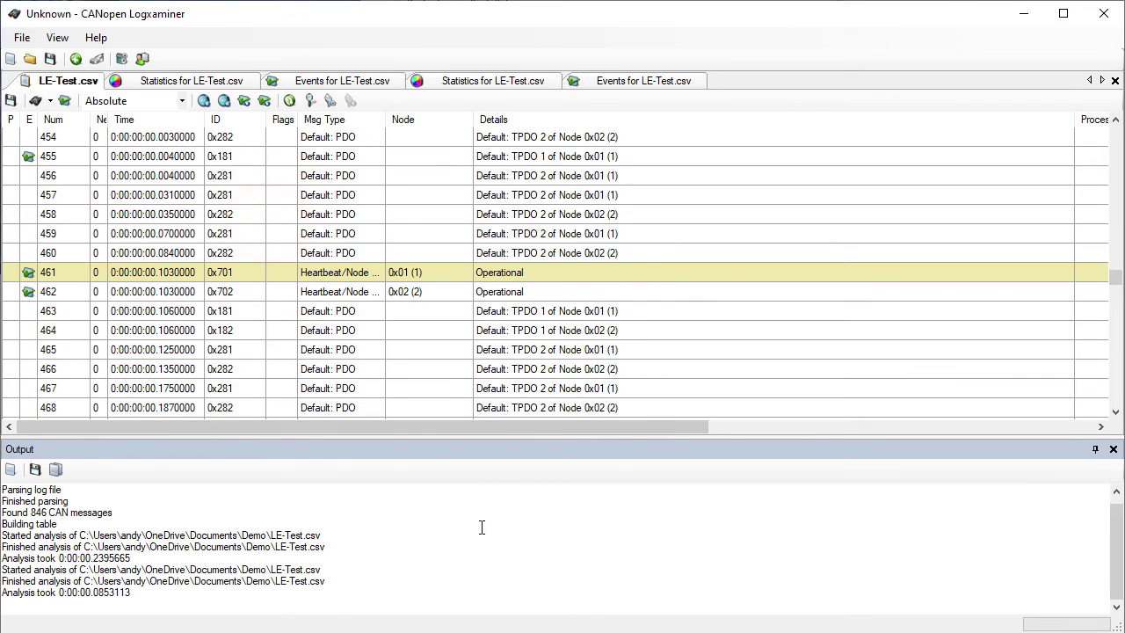